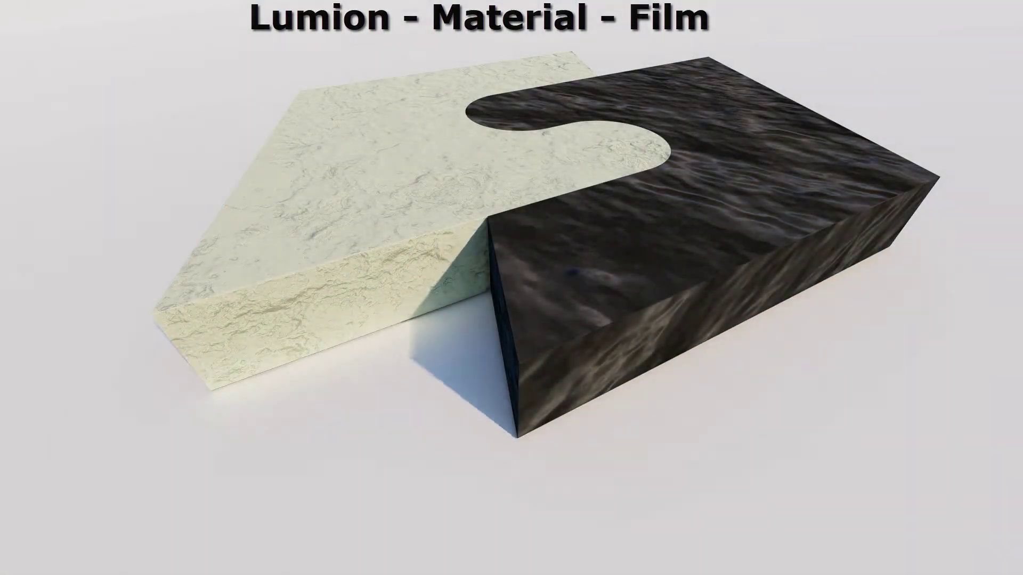
Fly up to the TV cabinet and select the Fernseher's 'Bildschirm' screen surface for editing
key("w")
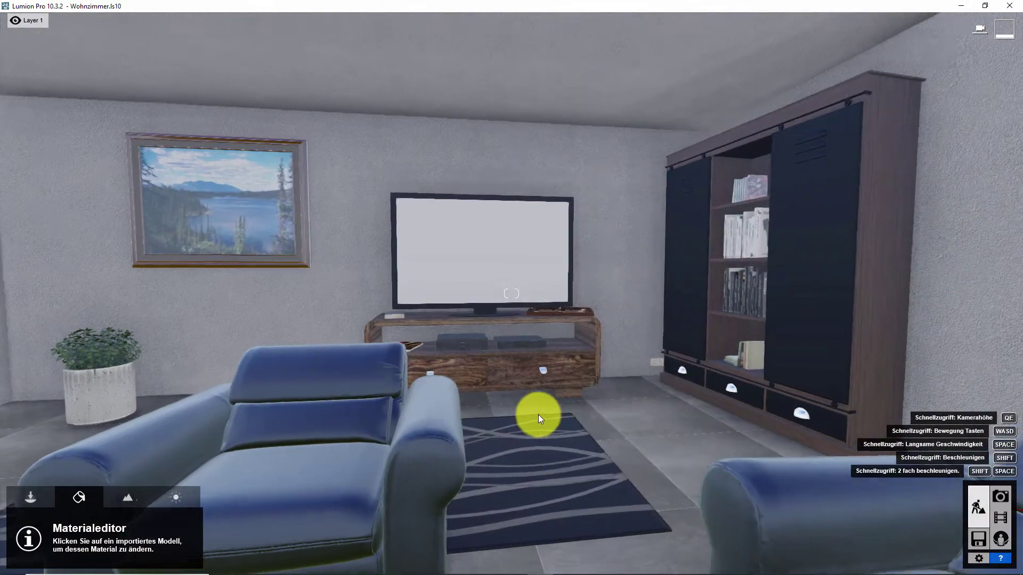
key("w")
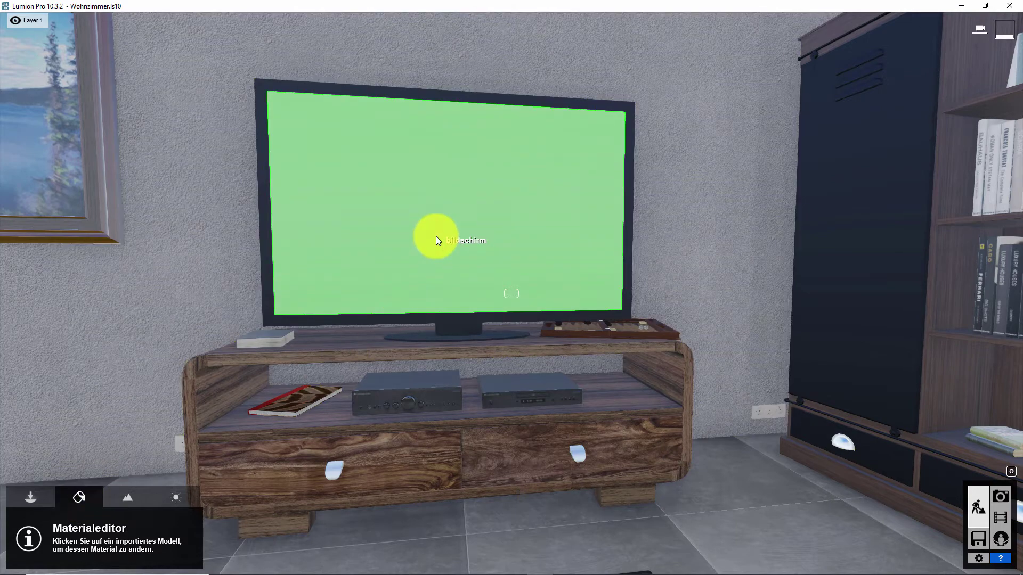
left_click(436, 239)
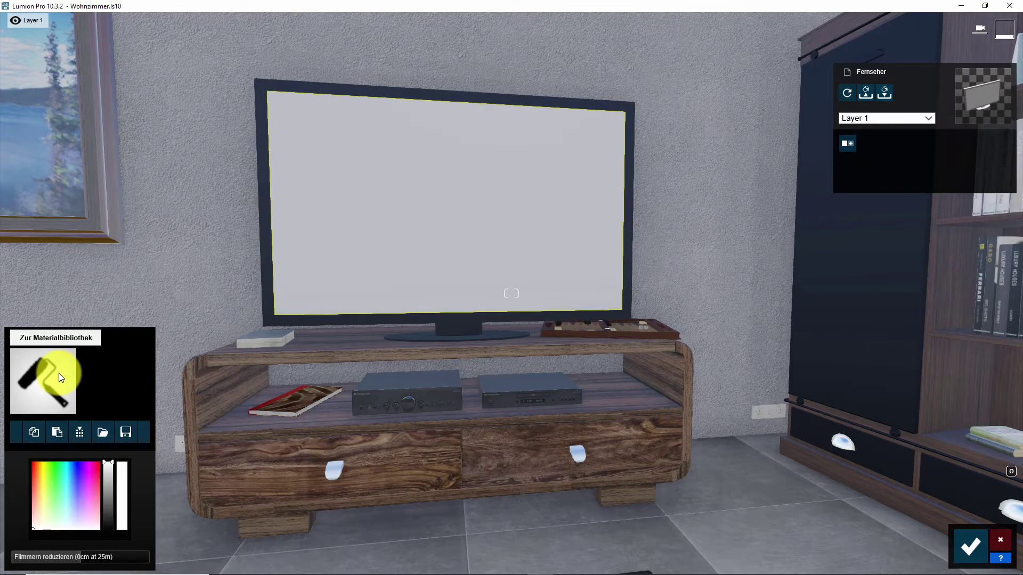
Replace the screen's plain Color material with Standard from the Material-Bibliothek
left_click(59, 372)
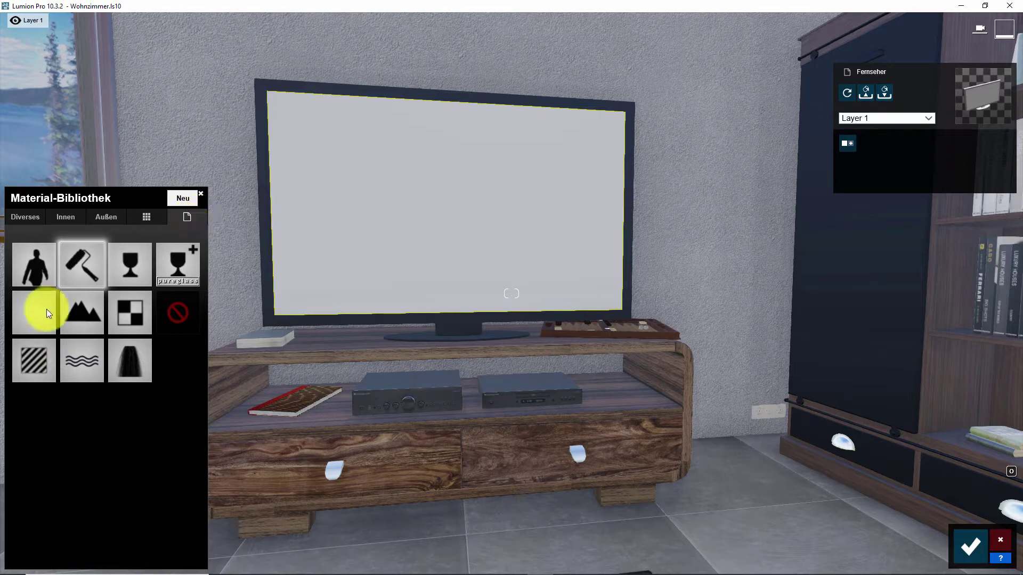
left_click(21, 355)
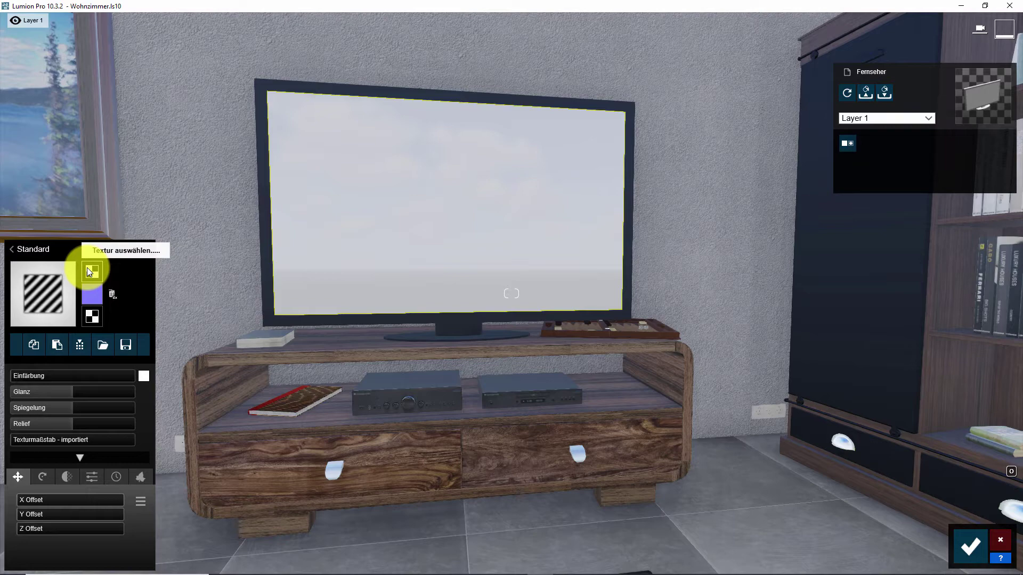
Load the video Flats-Klein.mp4 as the TV screen's texture
left_click(89, 272)
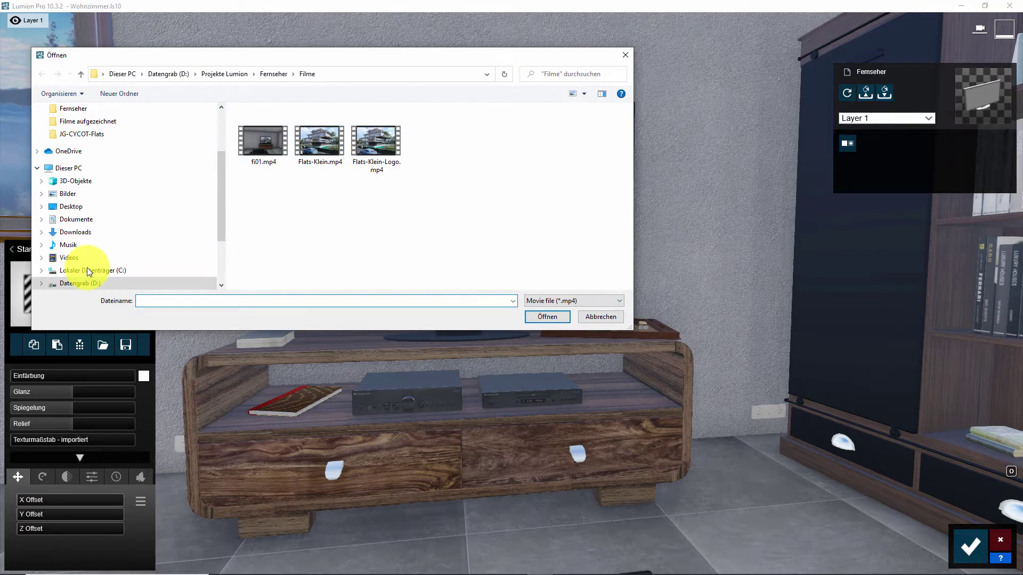
left_click(320, 143)
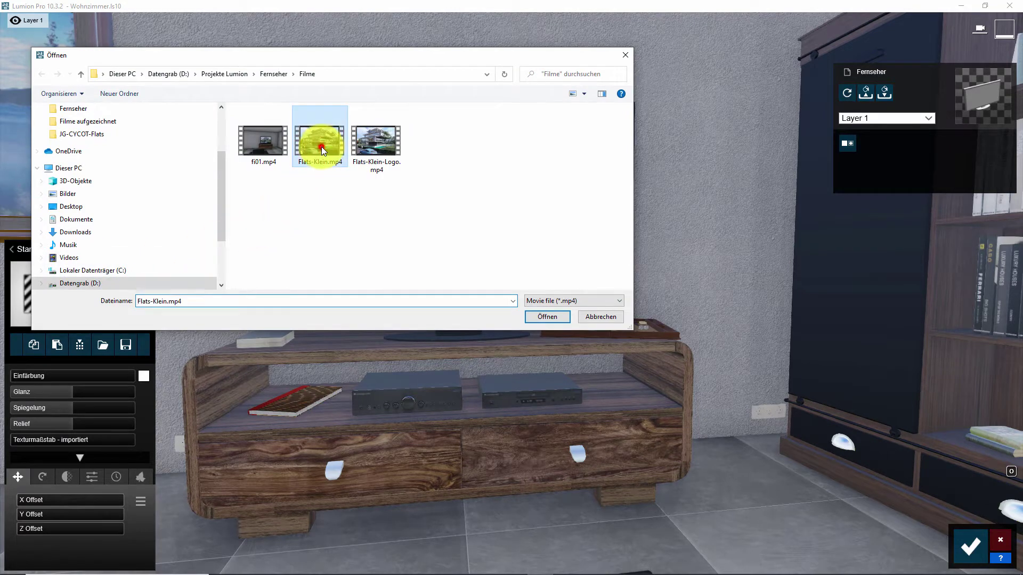
left_click(538, 319)
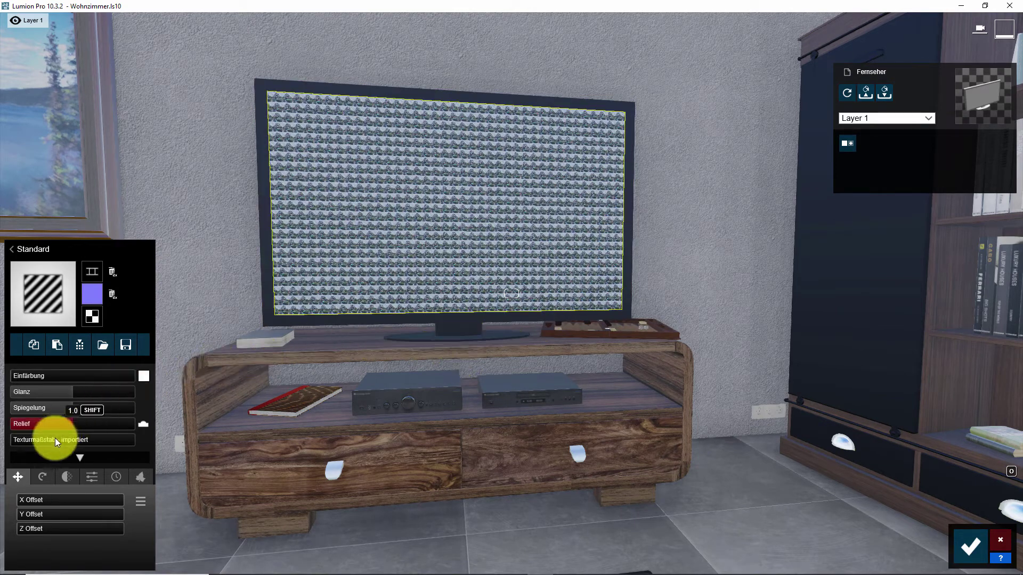
Set Texturmaßstab to 3.9 and X Offset to 0.2, and lower the screen's Spiegelung
mouse_move(17, 439)
left_mouse_down()
mouse_move(46, 439)
mouse_move(37, 439)
left_mouse_up()
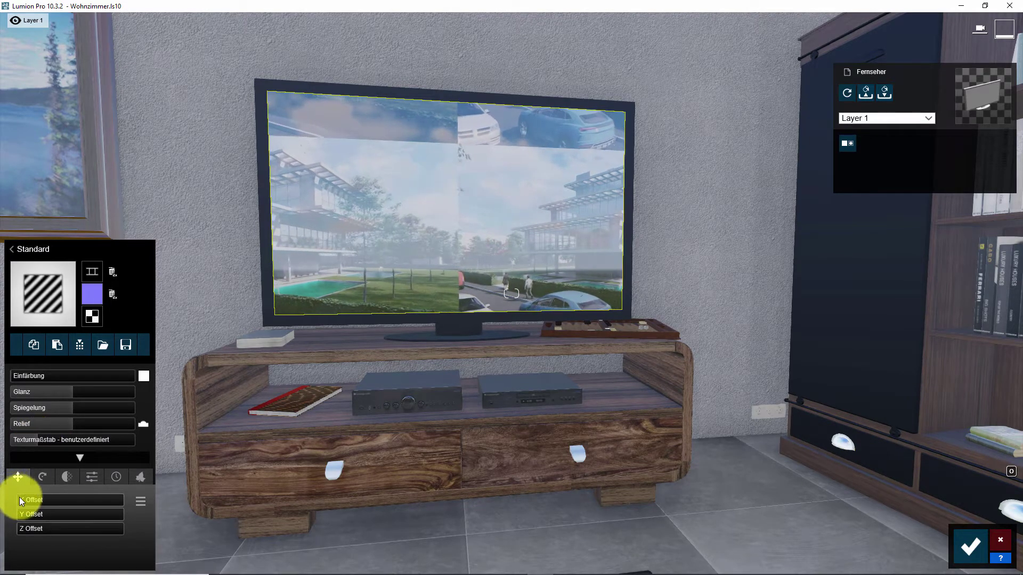
mouse_move(20, 497)
left_mouse_down()
mouse_move(72, 499)
mouse_move(25, 513)
mouse_move(414, 512)
left_mouse_up()
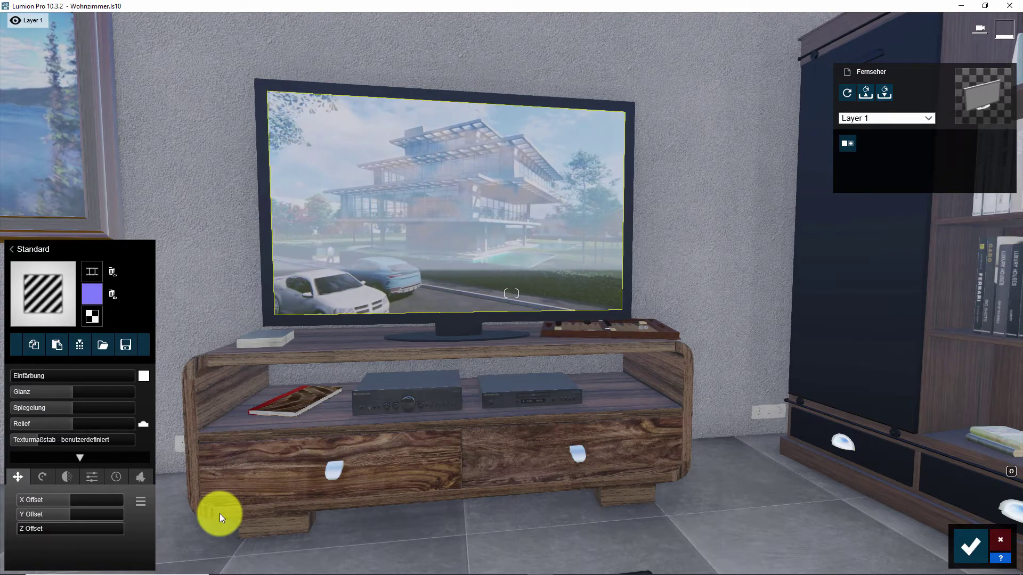
mouse_move(72, 423)
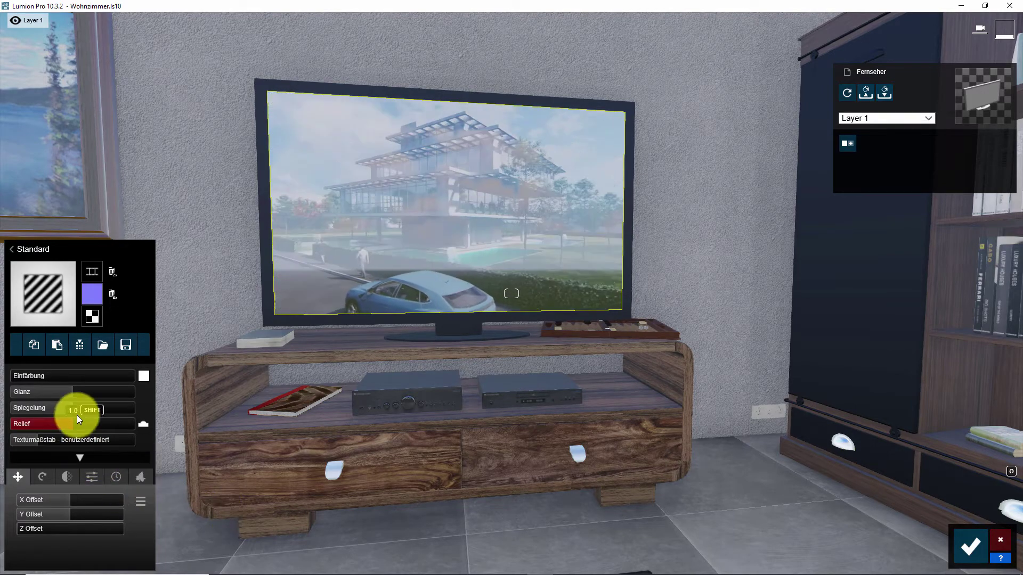
mouse_move(63, 410)
left_mouse_down()
mouse_move(37, 410)
mouse_move(54, 410)
mouse_move(40, 392)
left_mouse_up()
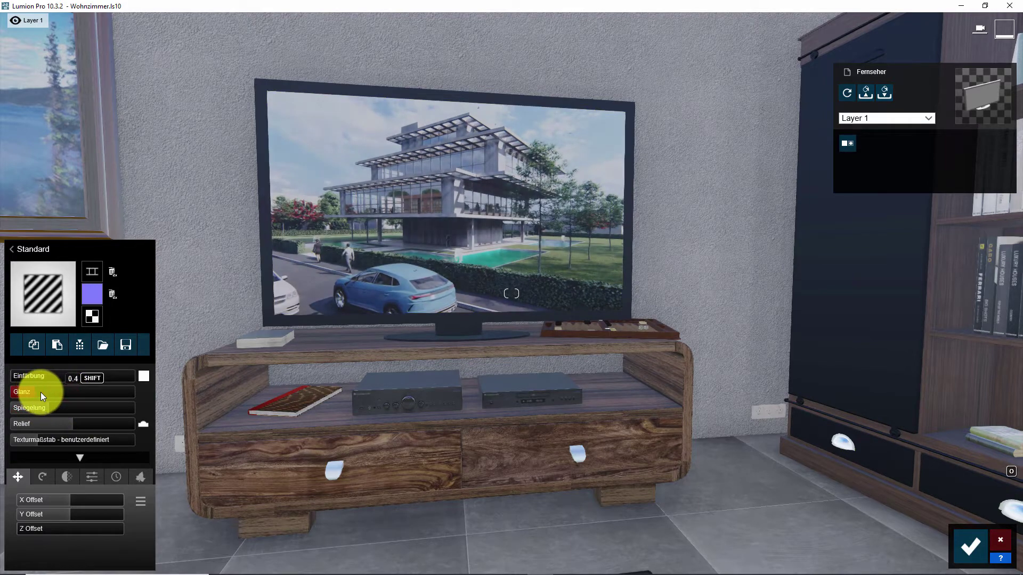
left_click(48, 408)
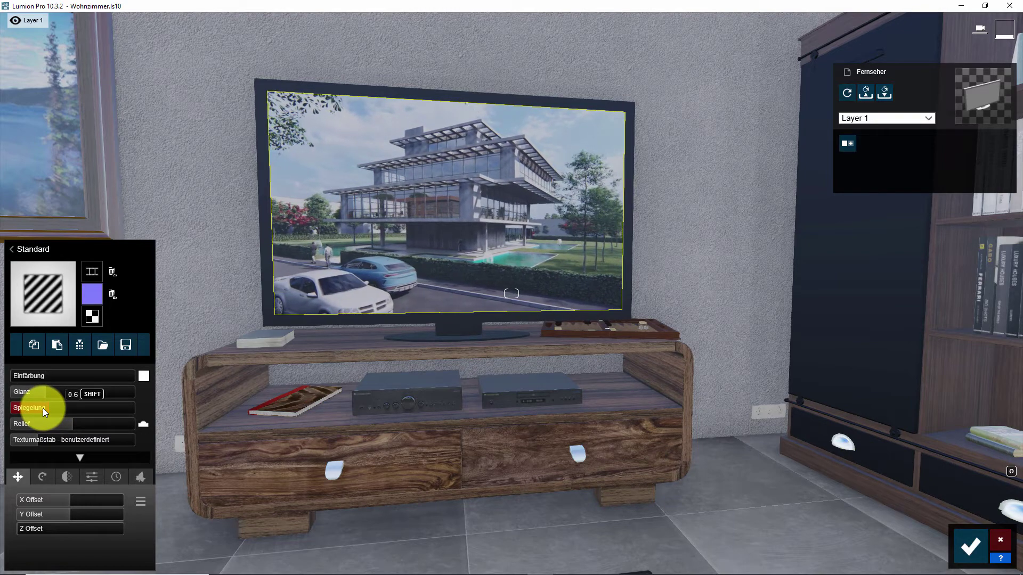
In the Einstellungen settings, raise the Leuchten glow and adjust the Sättigung
left_click(89, 477)
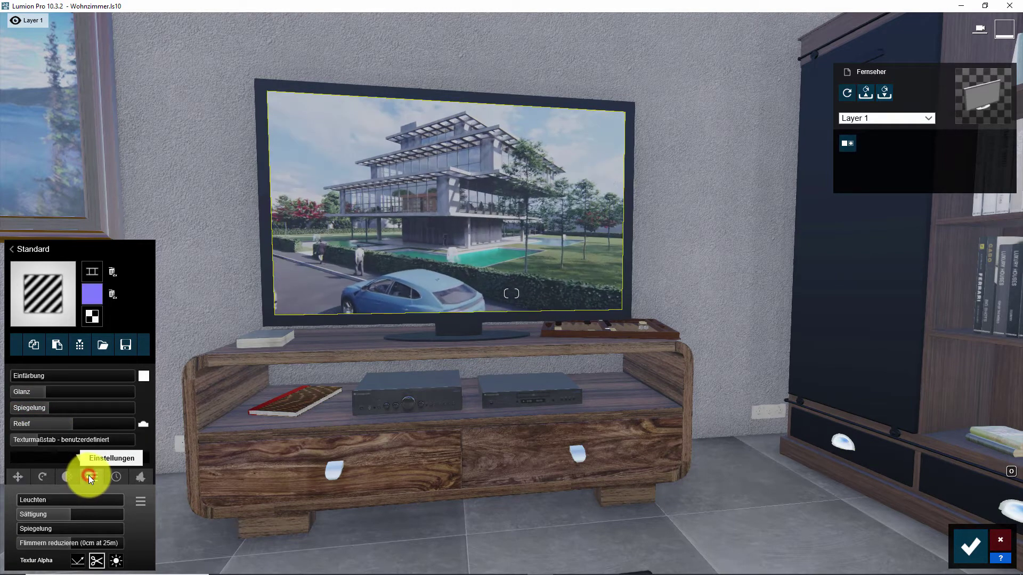
left_click_drag(13, 499, 131, 516)
left_click_drag(49, 515, 4, 519)
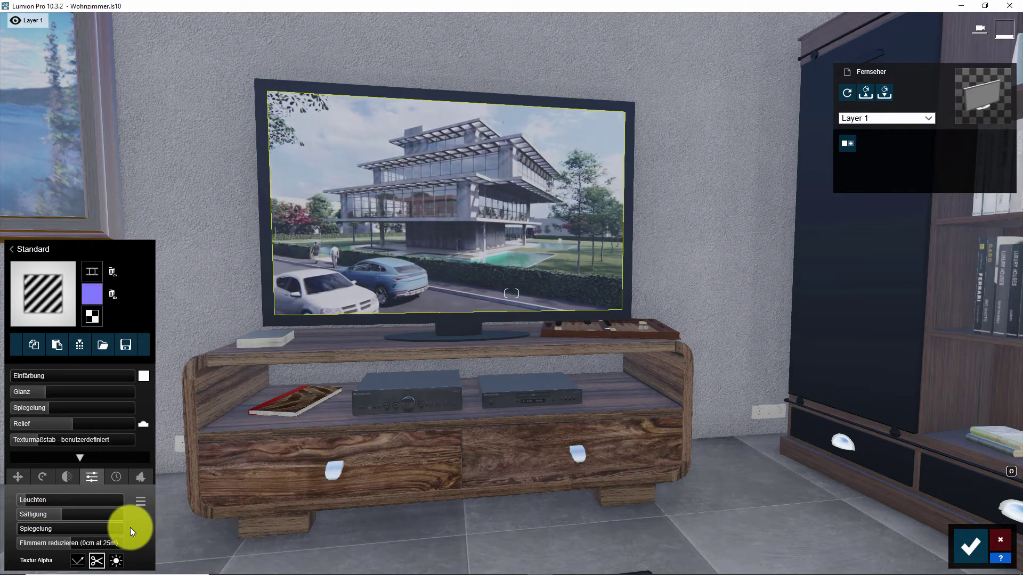
Save the screen material, turn the view toward the painting, and enter photo mode
left_click(971, 547)
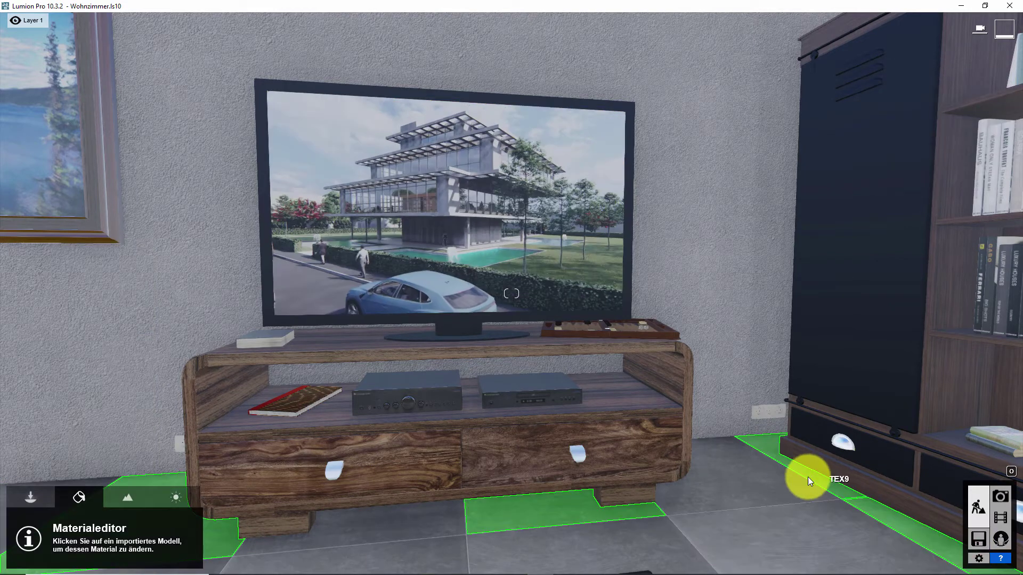
right_click_drag(786, 456, 757, 470)
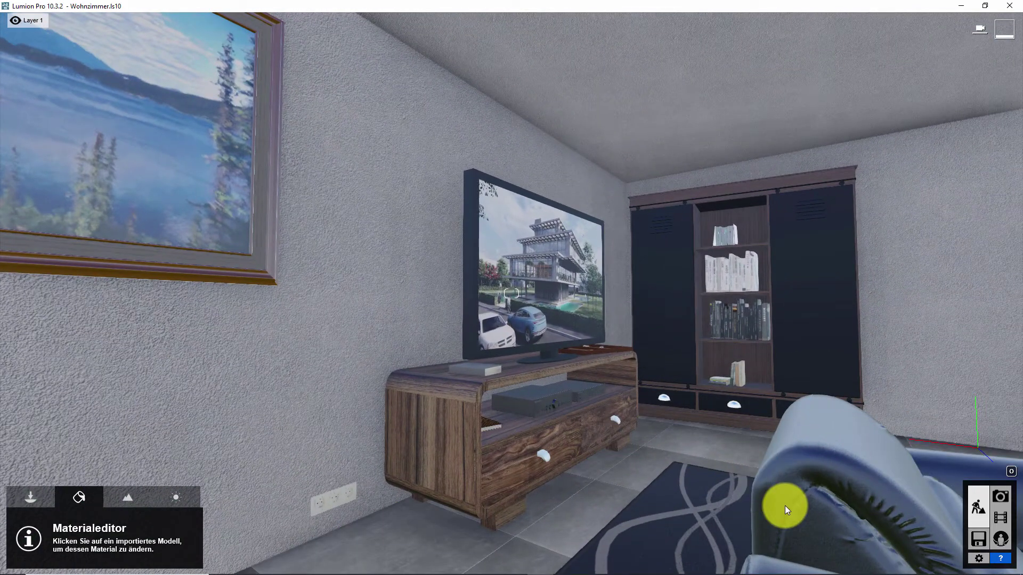
left_click(1000, 497)
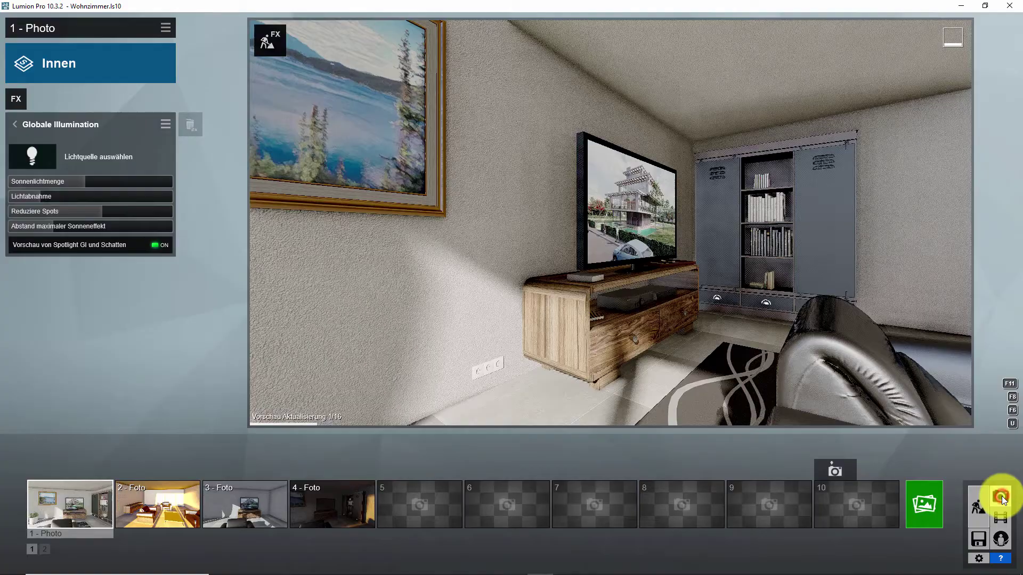
mouse_move(71, 503)
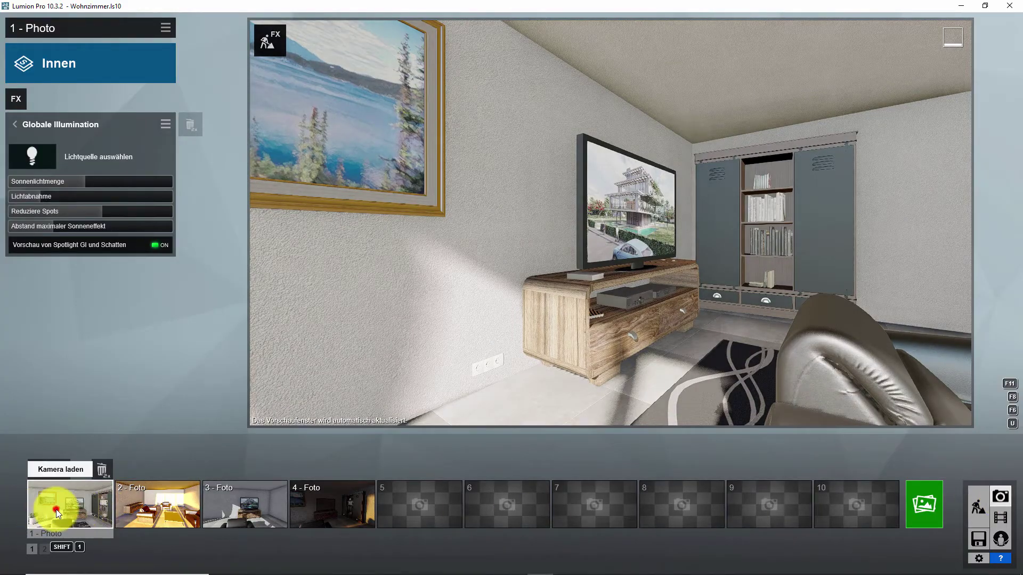
Load photo 1's saved camera view, then switch to movie mode
left_click(56, 509)
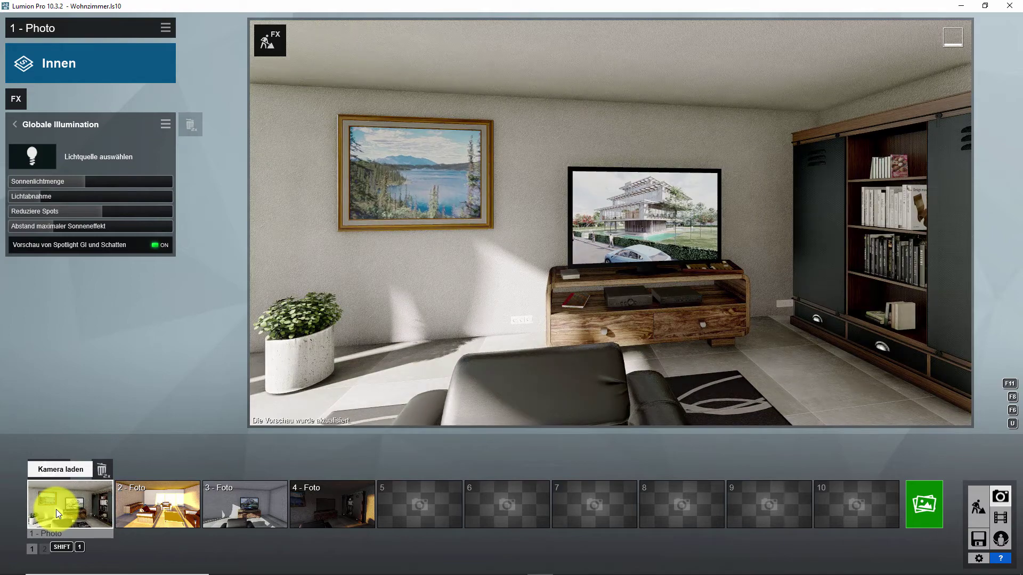
left_click(56, 509)
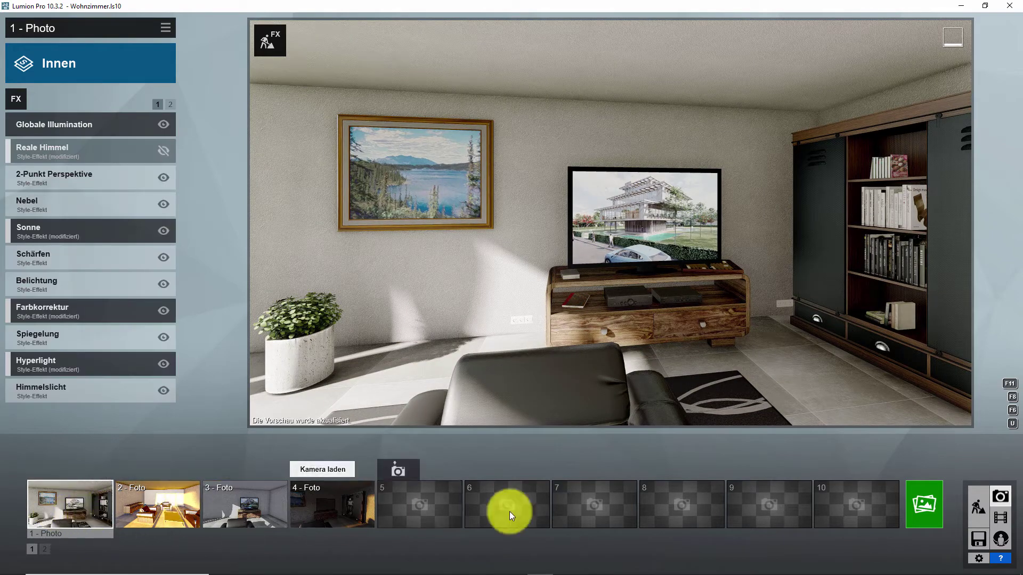
left_click(1000, 517)
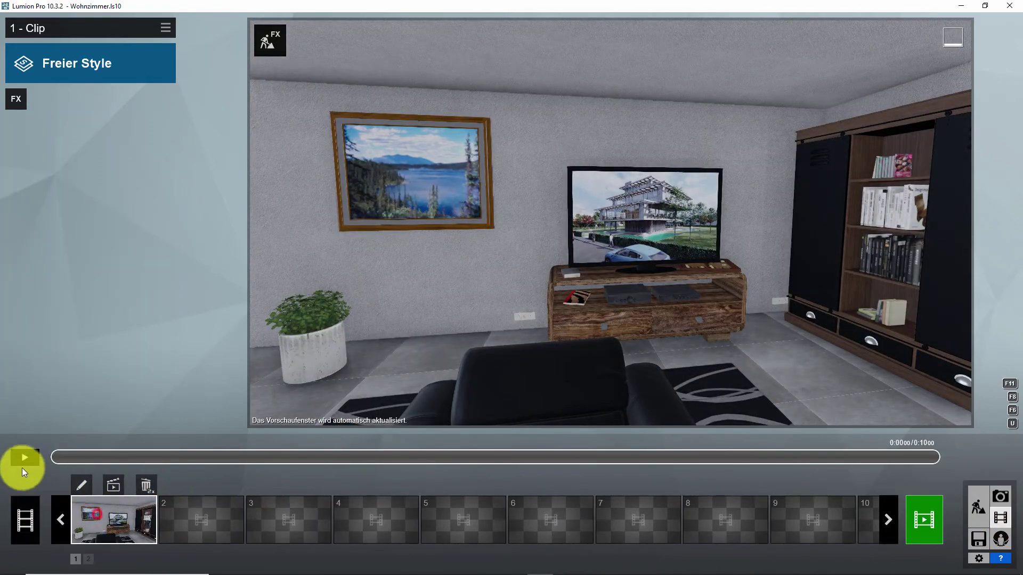
Play the first clip's 10-second move toward the TV, then stop it
left_click(26, 458)
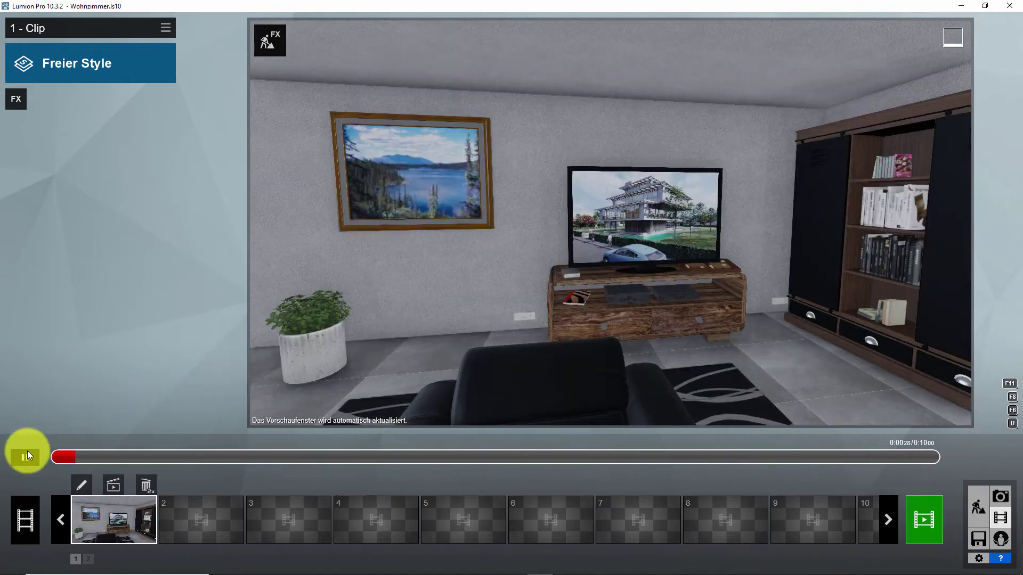
left_click(22, 457)
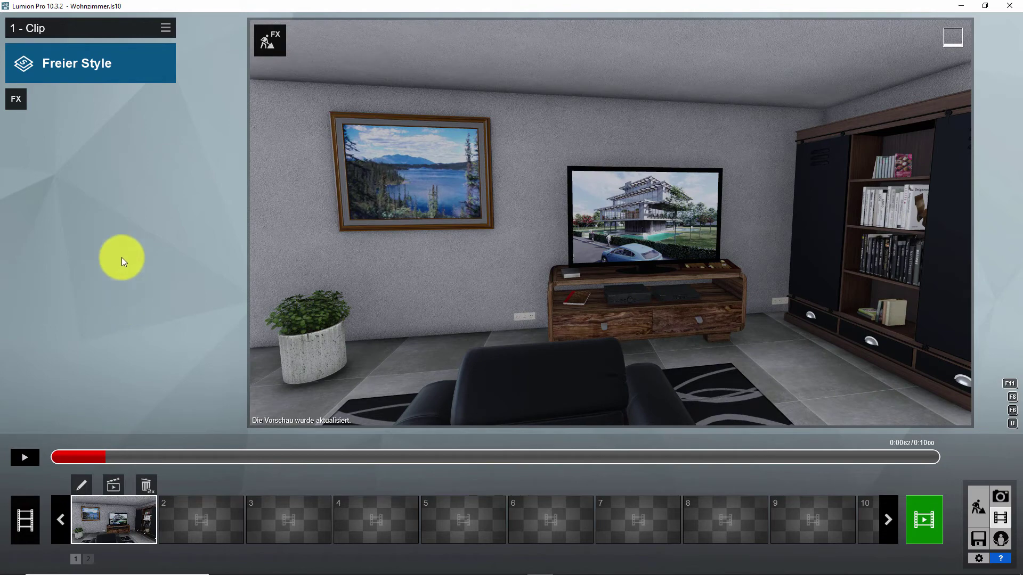
Start loading movie effects from the clip menu's Datei option, cancel, and replay the clip
left_click(164, 28)
left_click(196, 49)
left_click(236, 64)
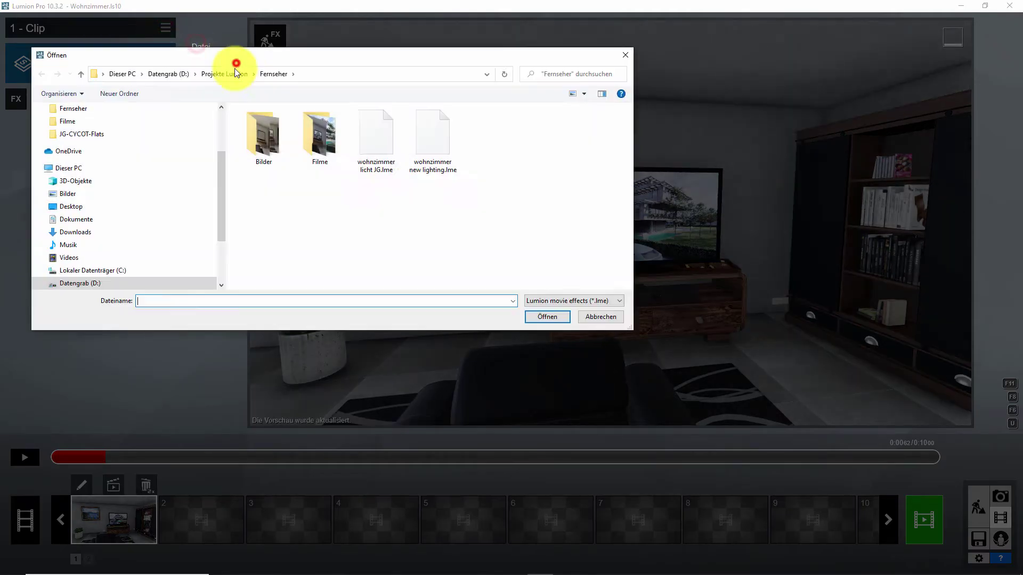
key("Escape")
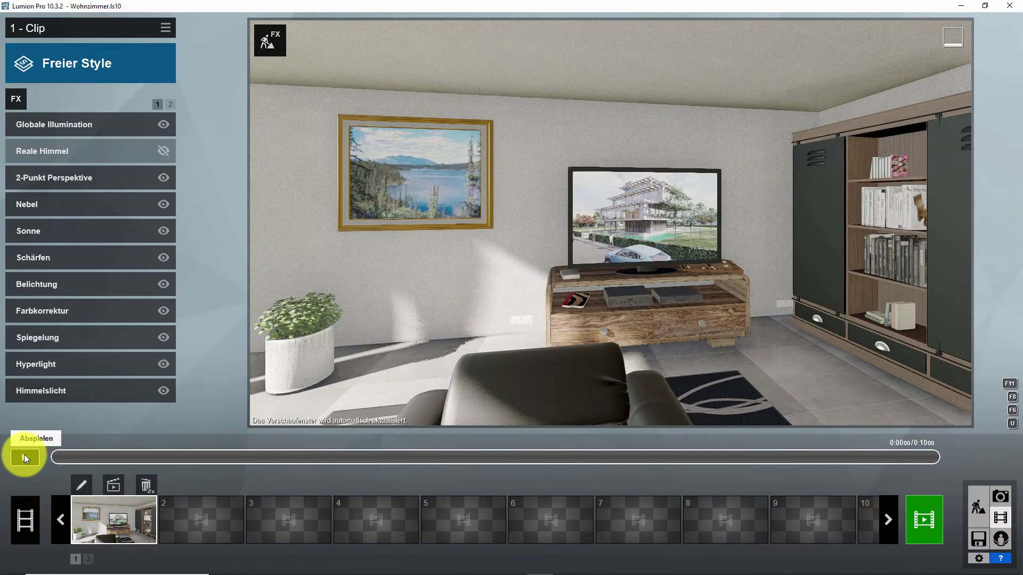
left_click(24, 455)
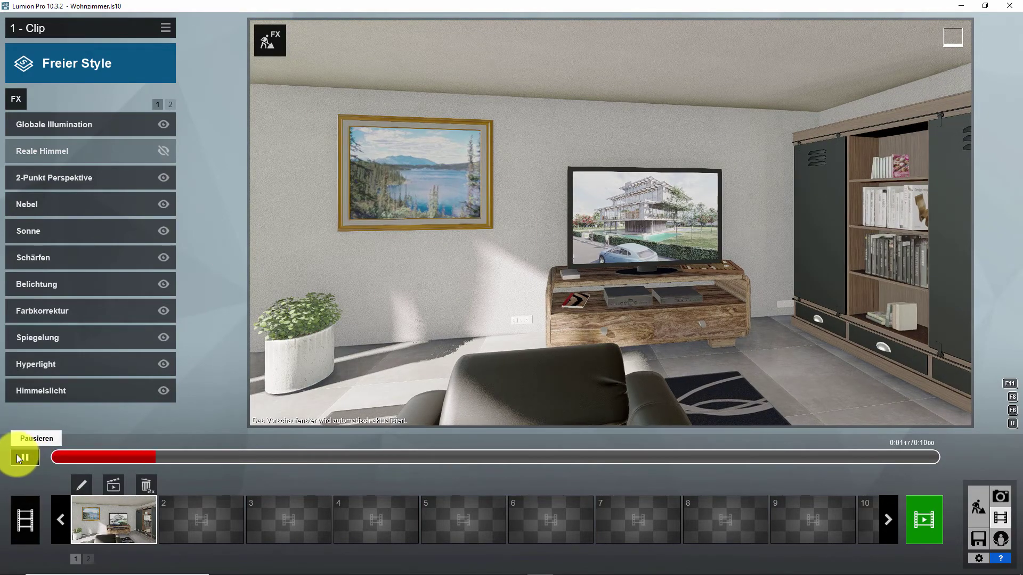